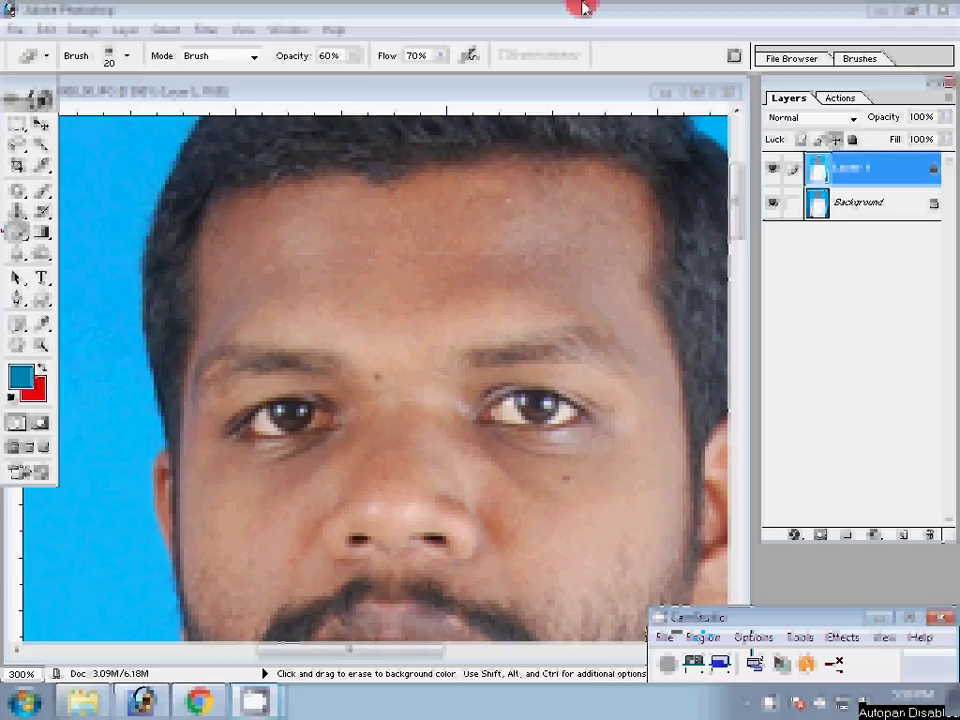
Drag the full-length photo of the man onto the blank sheet's left side, then close the original
{"action": "left_click_drag", "start_coordinate": [372, 423], "coordinate": [402, 213]}
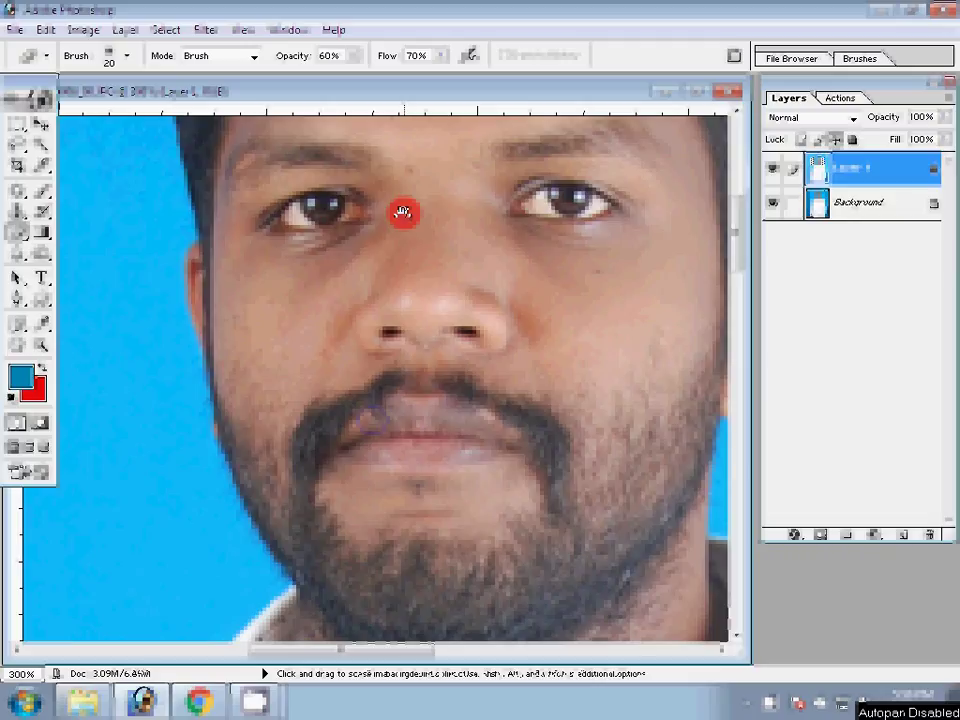
{"action": "scroll", "coordinate": [402, 212], "scroll_direction": "down", "scroll_amount": 5}
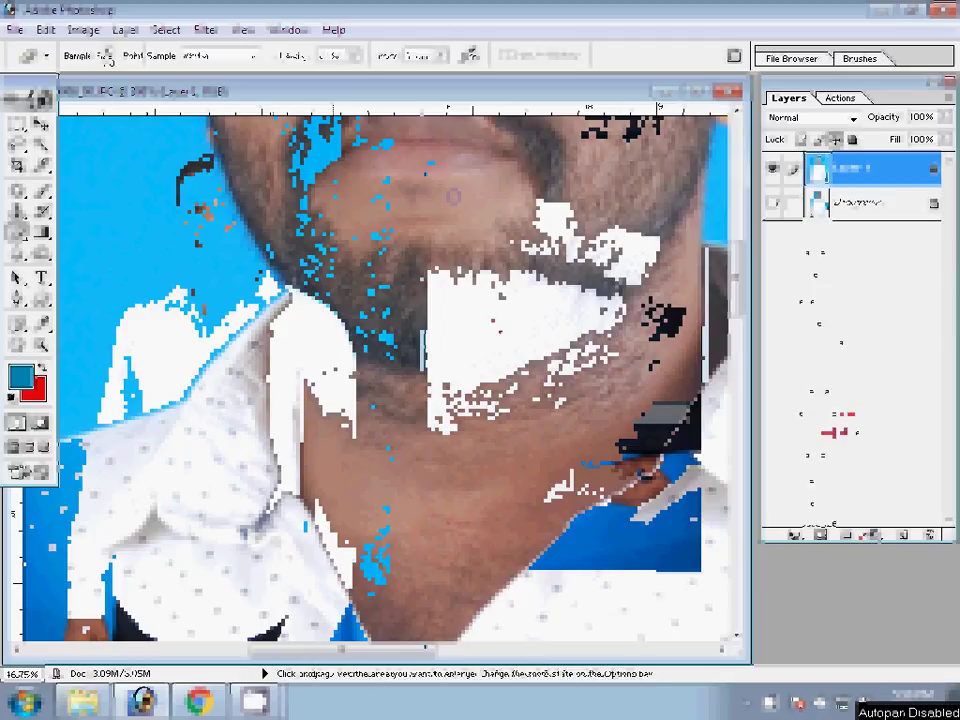
{"action": "left_click", "coordinate": [465, 385]}
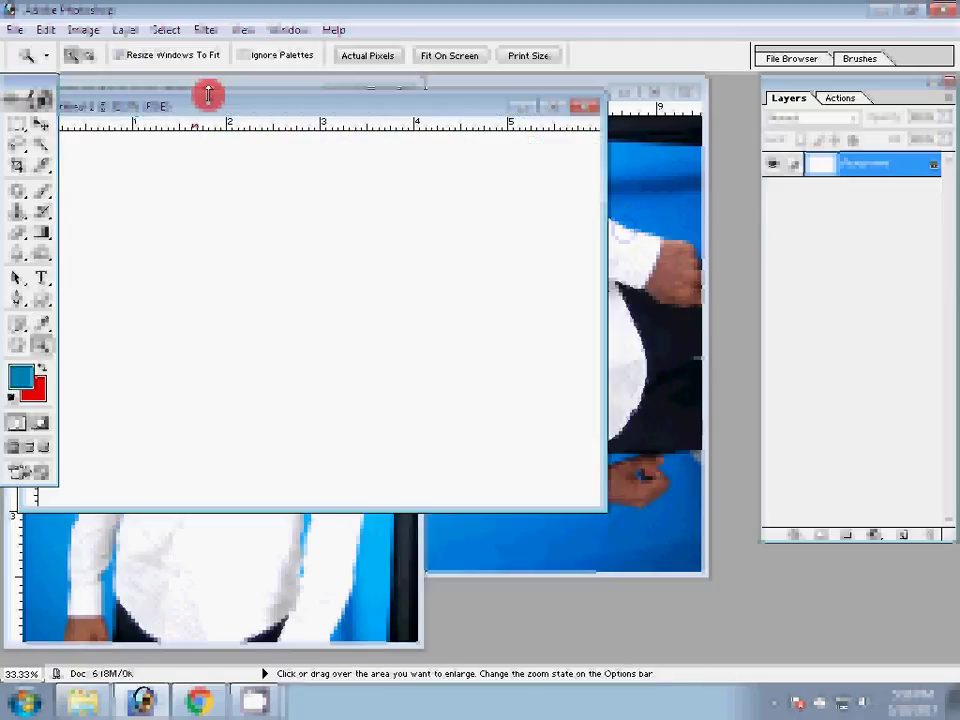
{"action": "key", "text": "v"}
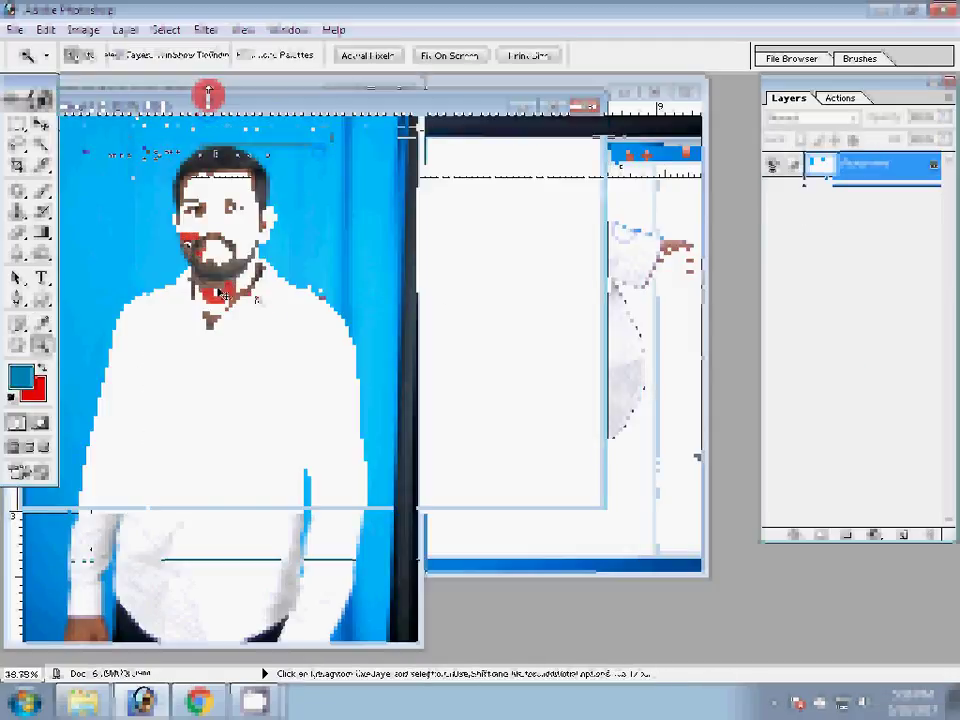
{"action": "mouse_move", "coordinate": [214, 277]}
{"action": "left_mouse_down"}
{"action": "mouse_move", "coordinate": [510, 308]}
{"action": "mouse_move", "coordinate": [341, 350]}
{"action": "mouse_move", "coordinate": [370, 378]}
{"action": "left_mouse_up"}
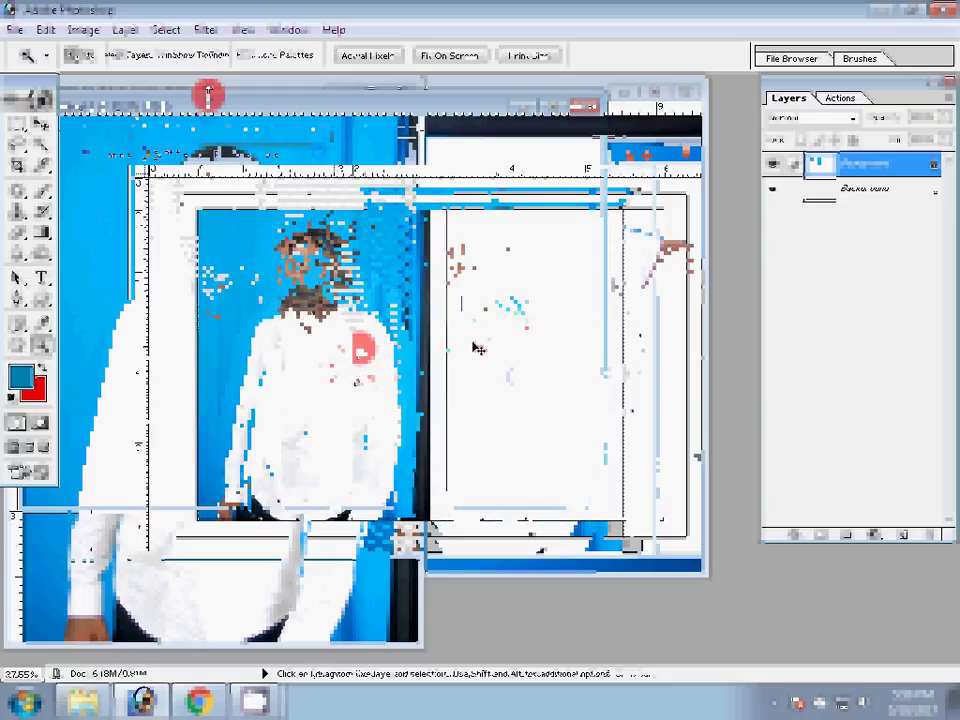
{"action": "left_click_drag", "start_coordinate": [370, 378], "coordinate": [122, 357]}
{"action": "left_click", "coordinate": [405, 92]}
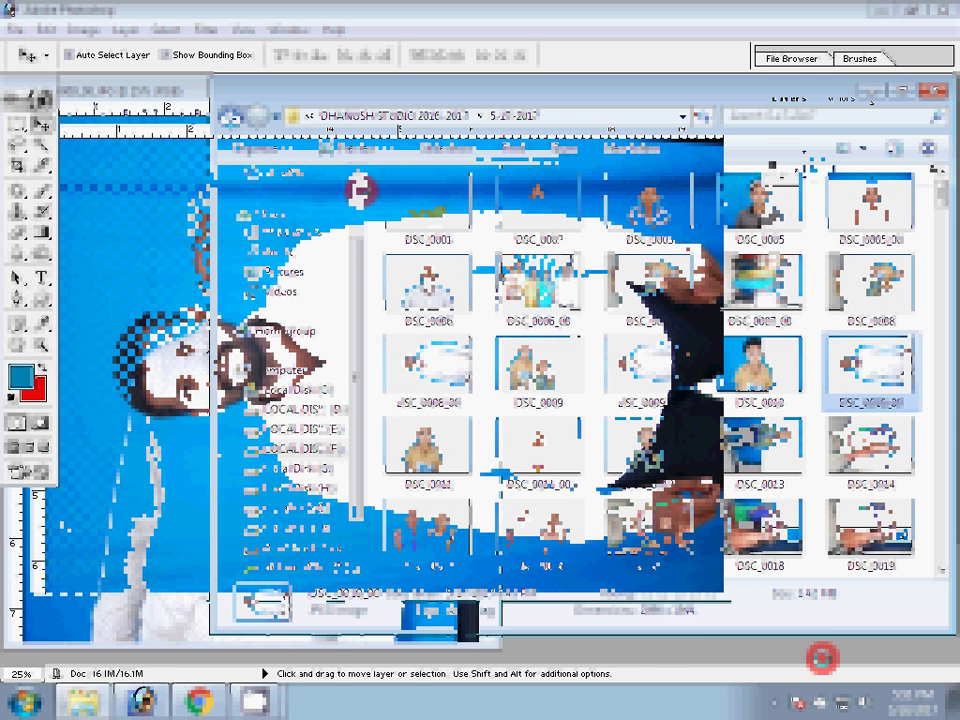
Open the chosen DSC portrait of the man without saving changes to the previous file
{"action": "left_click", "coordinate": [80, 30]}
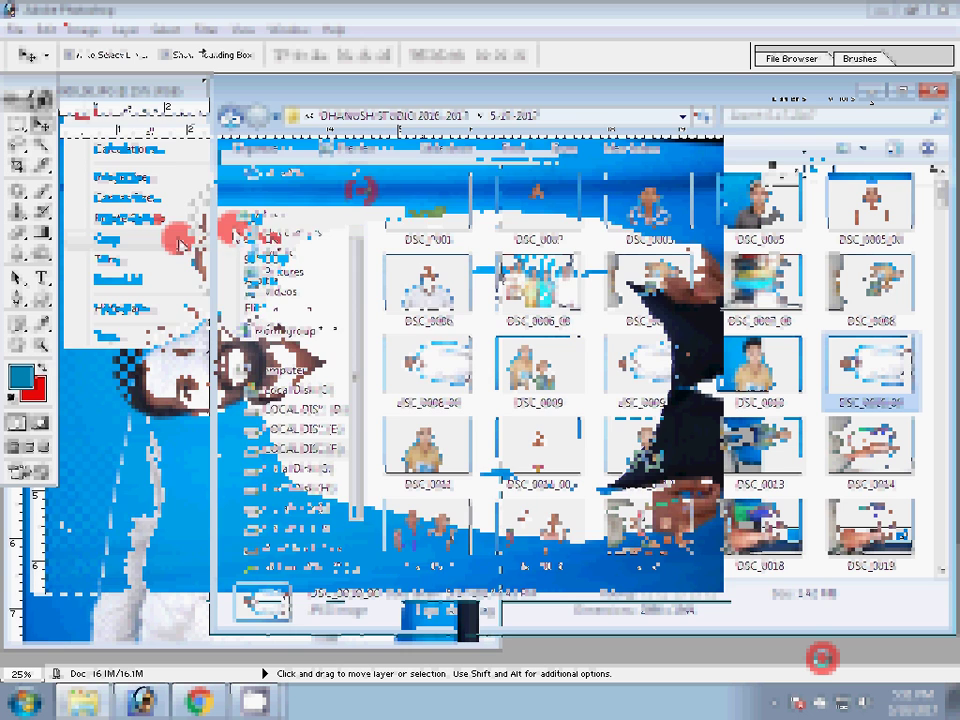
{"action": "left_click", "coordinate": [180, 243]}
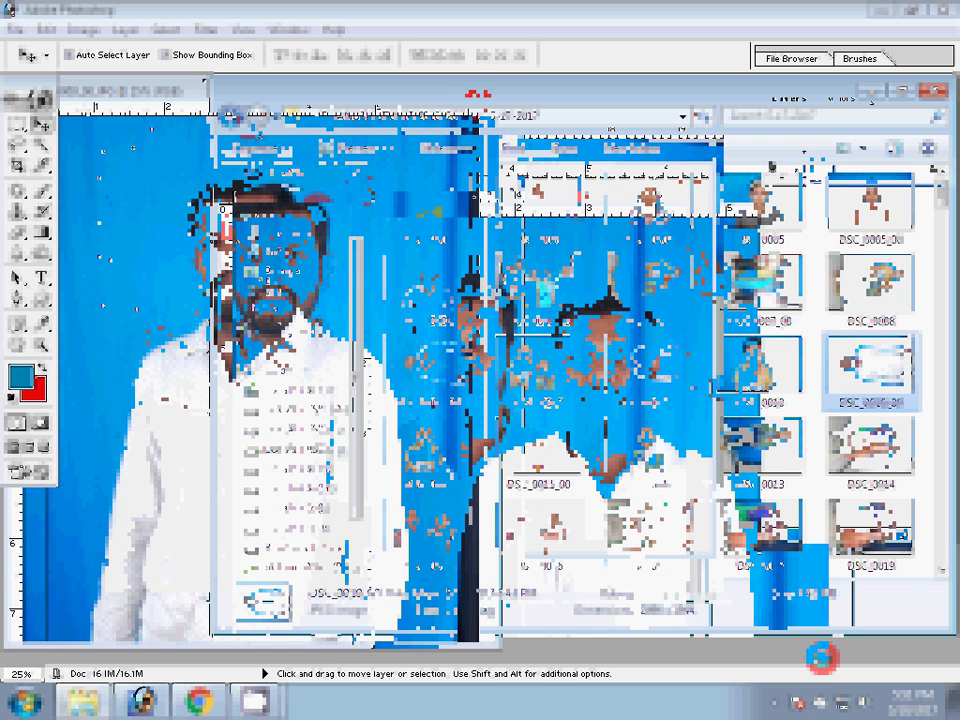
{"action": "key", "text": "n"}
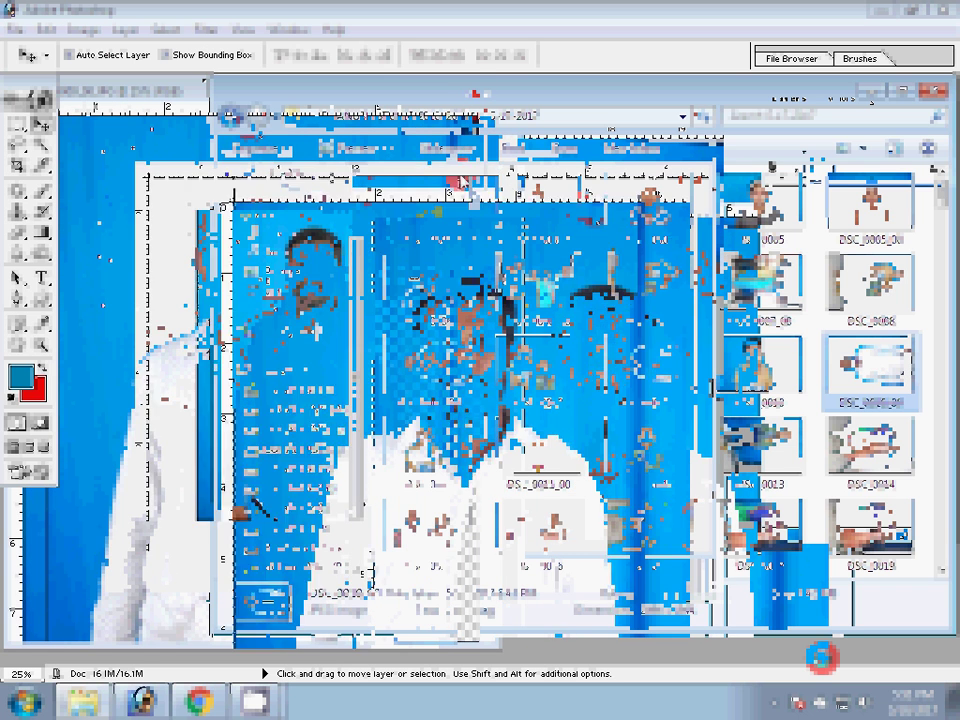
{"action": "key", "text": "z"}
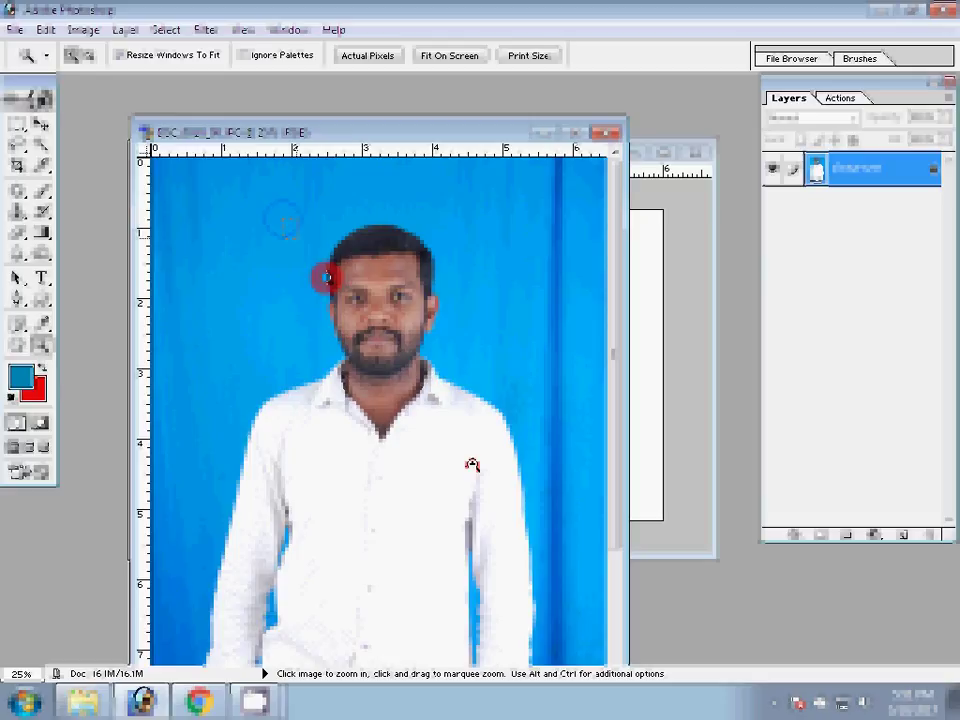
Convert the Background into Layer 0 and duplicate it as Layer 0 copy
{"action": "double_click", "coordinate": [848, 176]}
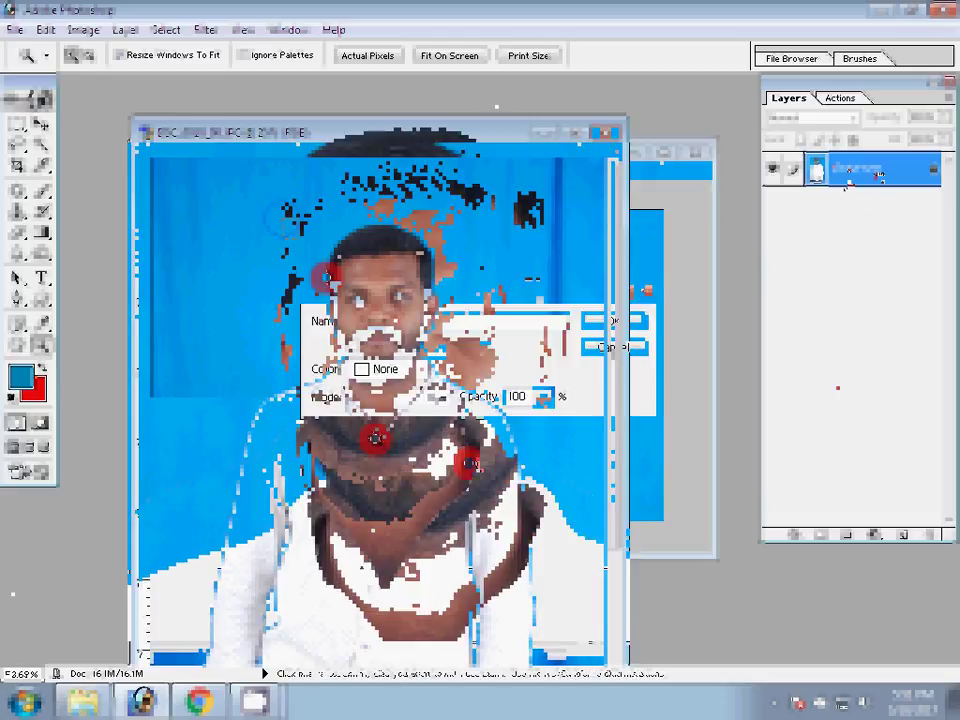
{"action": "key", "text": "Return"}
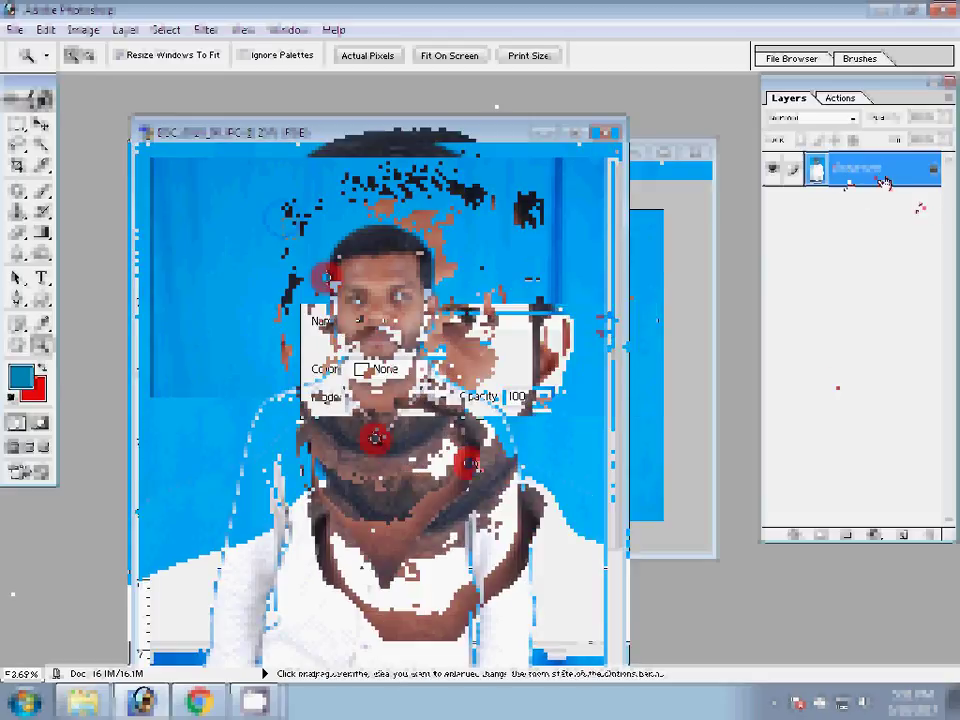
{"action": "right_click", "coordinate": [884, 180]}
{"action": "left_click", "coordinate": [841, 237]}
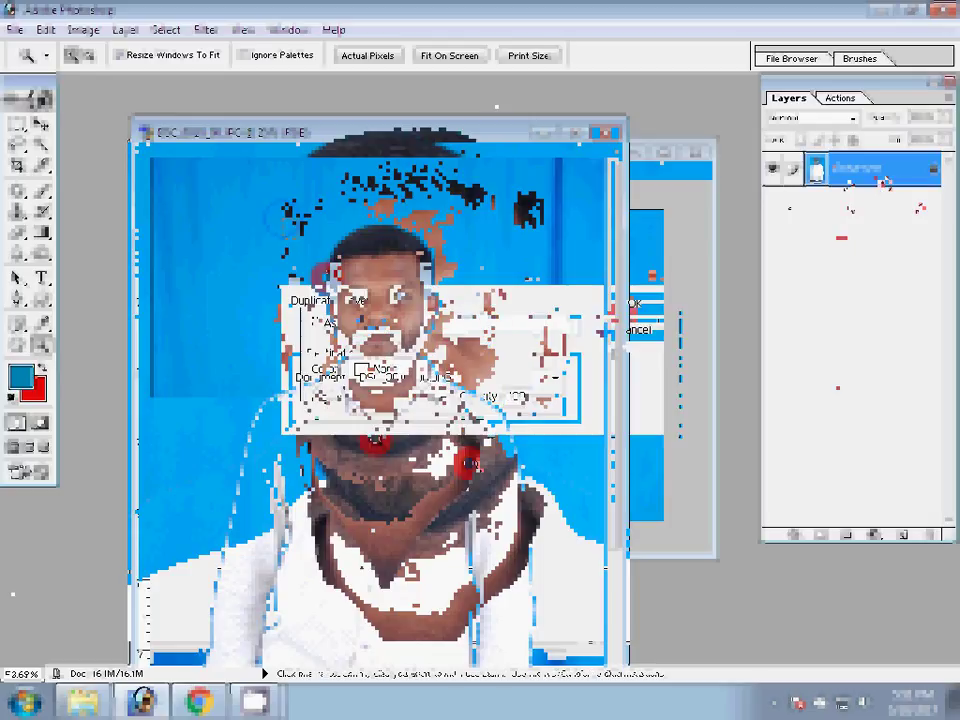
{"action": "left_click", "coordinate": [633, 303]}
Run the Magic Pro plug-in filter with Graininess 99 on Layer 0
{"action": "left_click", "coordinate": [850, 204]}
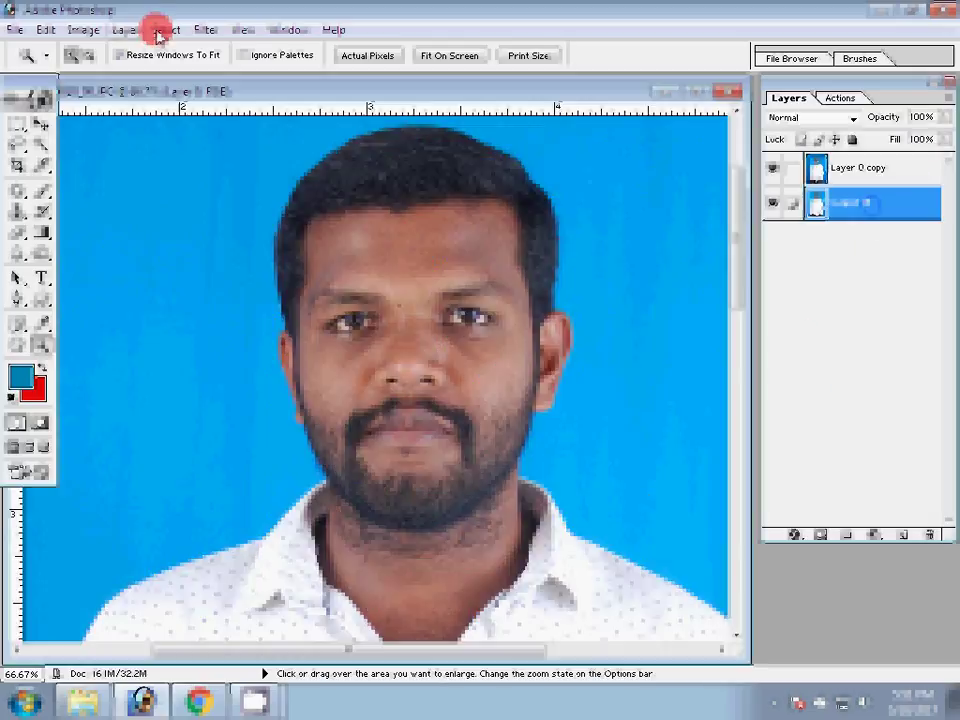
{"action": "left_click", "coordinate": [205, 29]}
{"action": "mouse_move", "coordinate": [250, 486]}
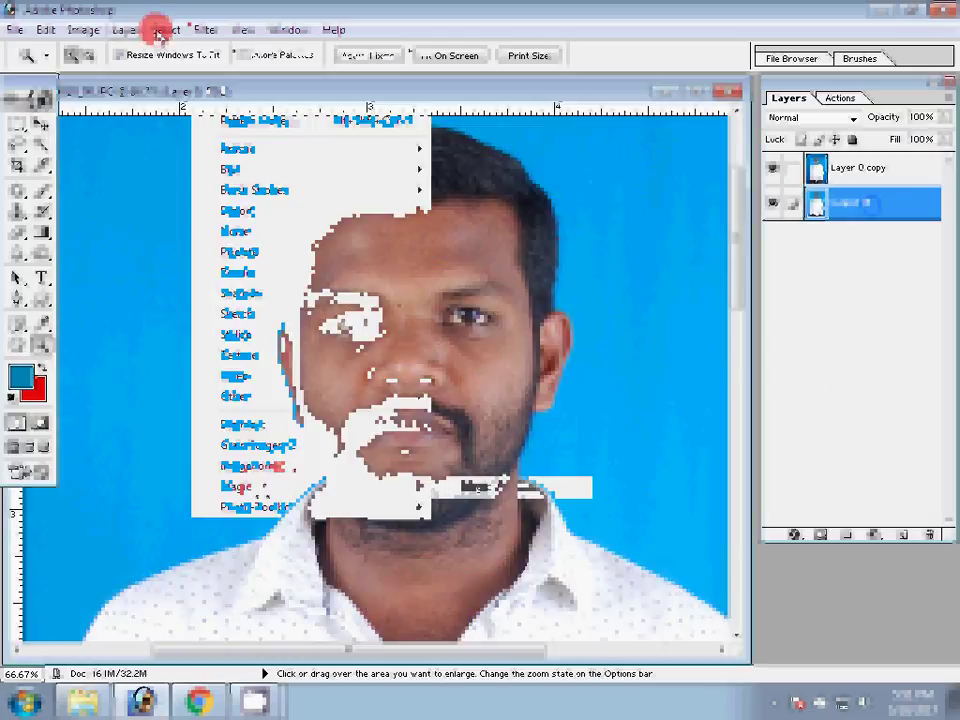
{"action": "left_click", "coordinate": [475, 487]}
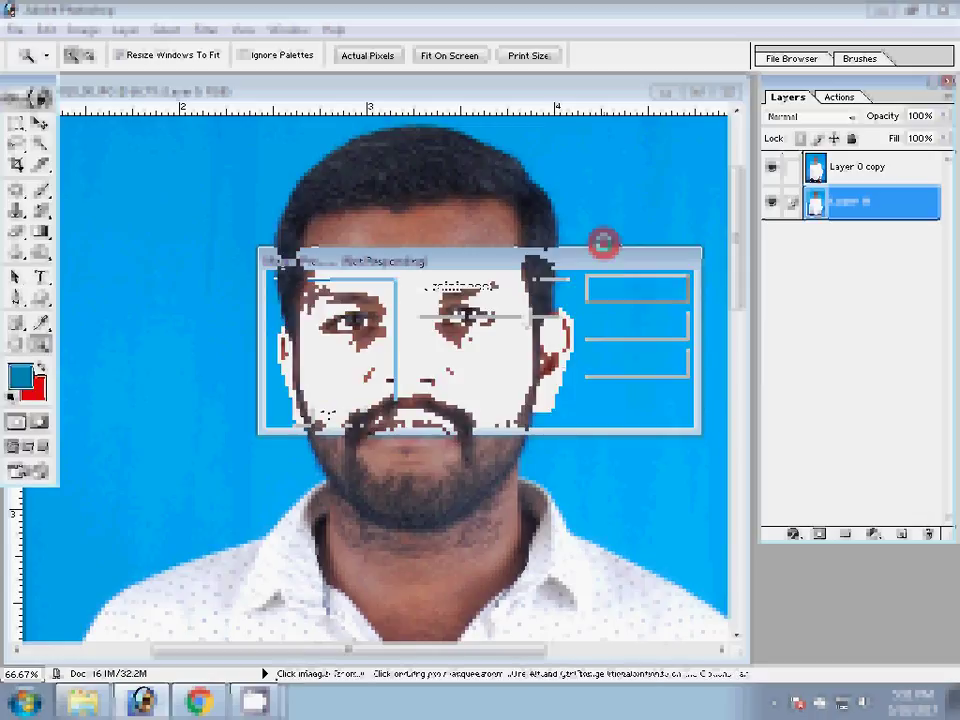
{"action": "left_click", "coordinate": [486, 339]}
Crop the photo around the man to 3 × 4 inches at 300 pixels/inch
{"action": "left_click", "coordinate": [645, 400]}
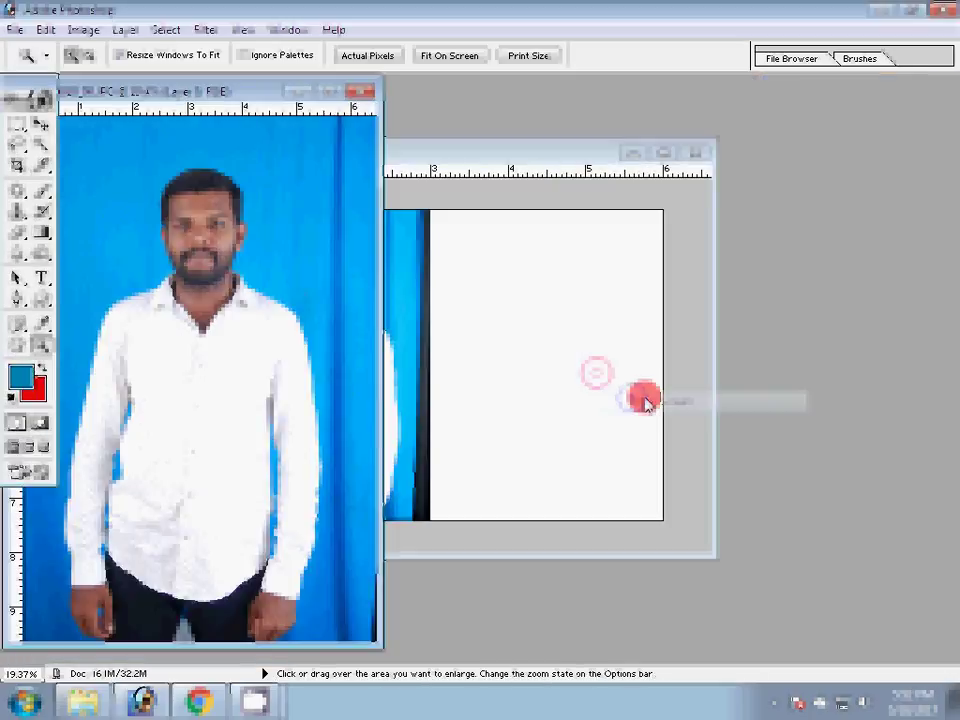
{"action": "key", "text": "c"}
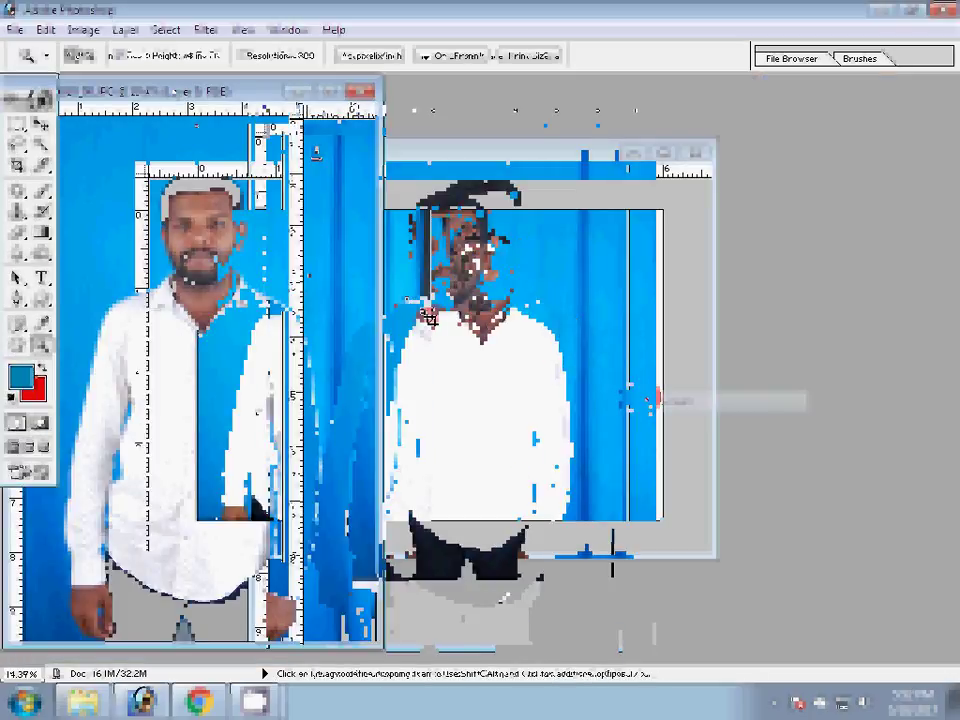
{"action": "left_click", "coordinate": [332, 214]}
{"action": "mouse_move", "coordinate": [355, 183]}
{"action": "left_mouse_down"}
{"action": "mouse_move", "coordinate": [632, 553]}
{"action": "mouse_move", "coordinate": [612, 553]}
{"action": "left_mouse_up"}
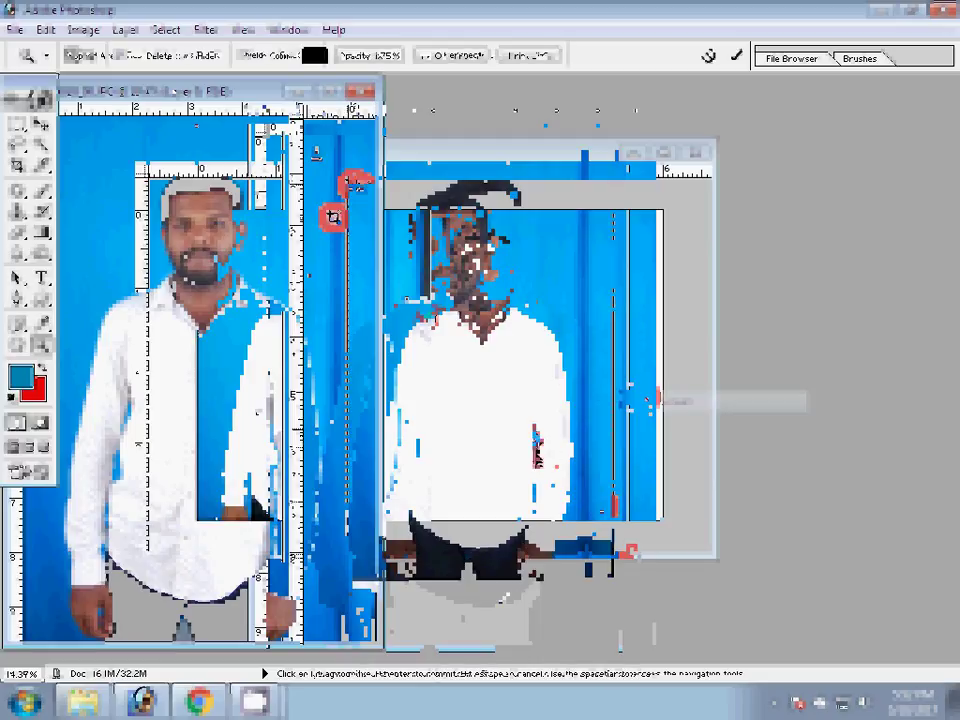
{"action": "left_click", "coordinate": [736, 56]}
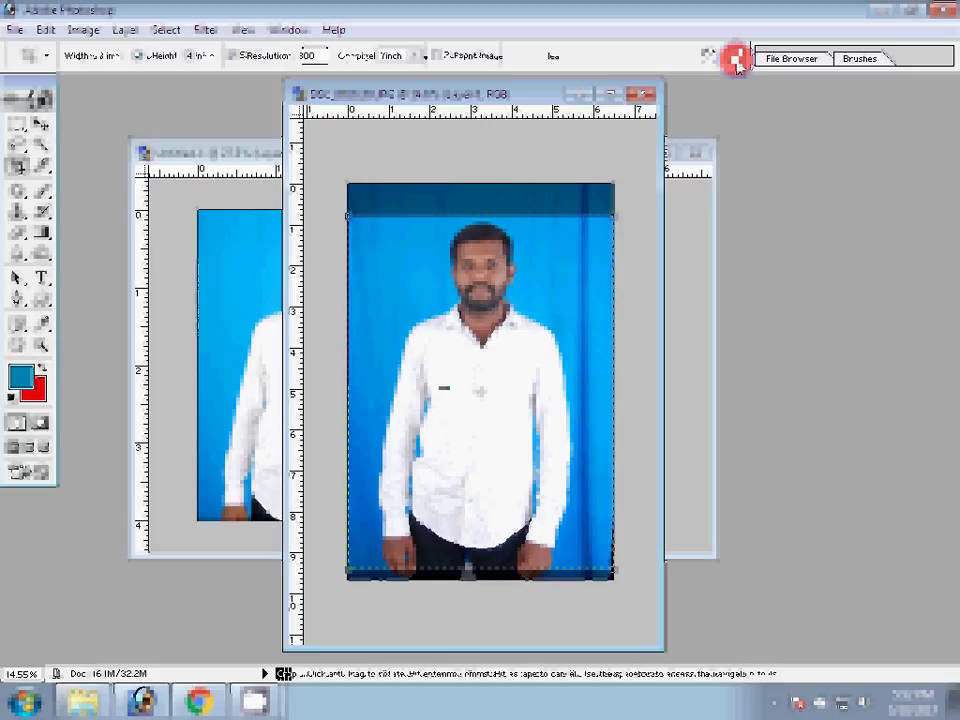
{"action": "left_click_drag", "start_coordinate": [443, 377], "coordinate": [437, 372]}
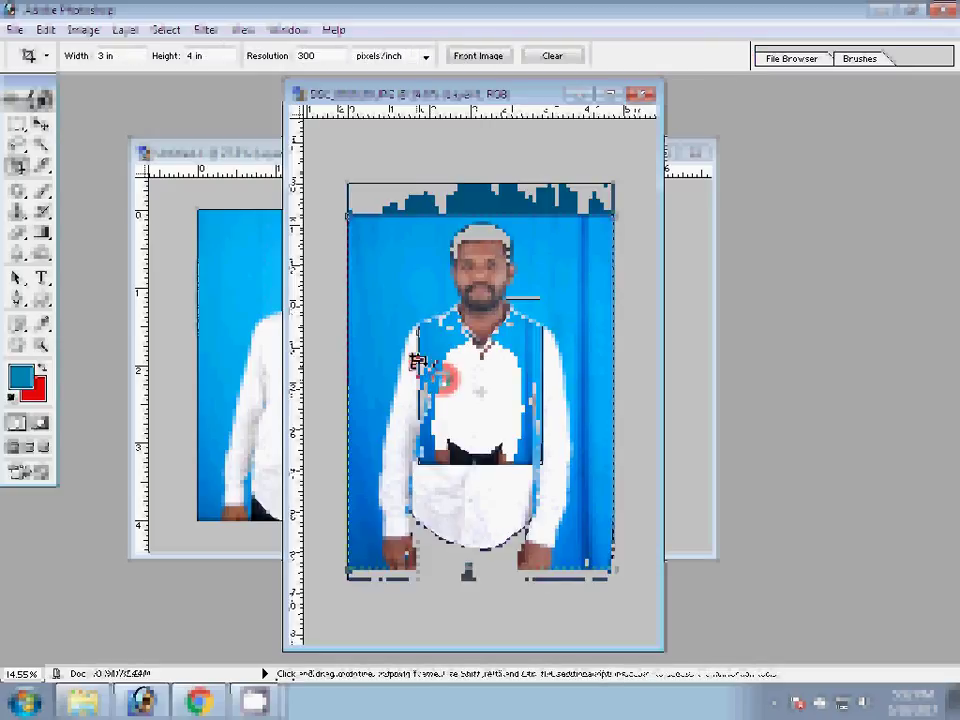
{"action": "right_click", "coordinate": [510, 342]}
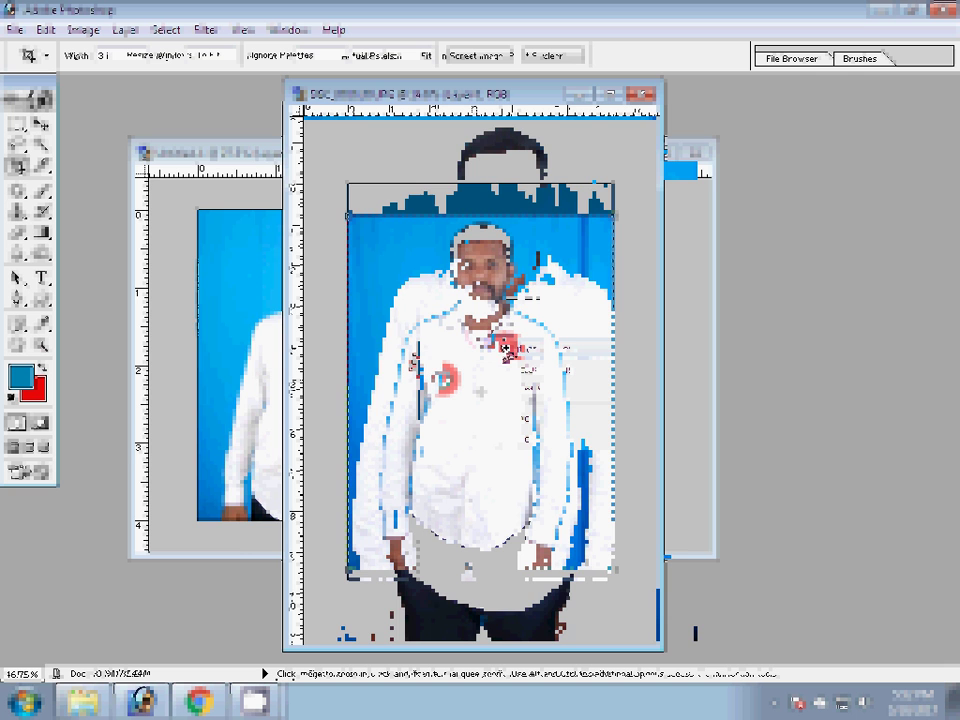
{"action": "left_click", "coordinate": [523, 236]}
Zoom in progressively on the man's face
{"action": "left_click", "coordinate": [491, 309]}
{"action": "left_click", "coordinate": [393, 278]}
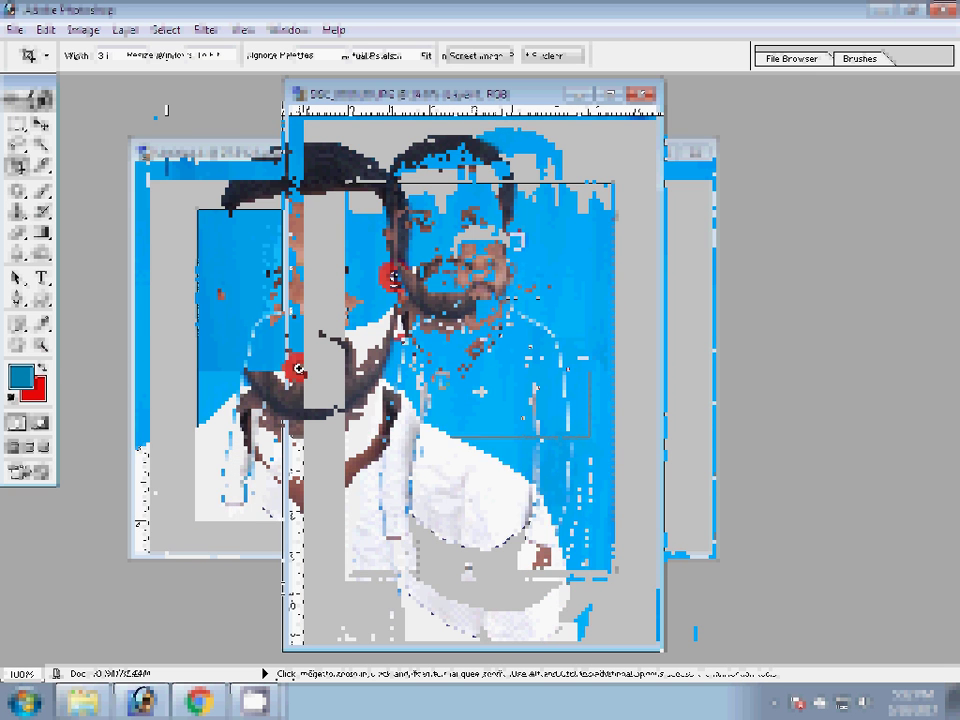
{"action": "left_click", "coordinate": [288, 364]}
{"action": "left_click", "coordinate": [268, 440]}
{"action": "left_click", "coordinate": [580, 255]}
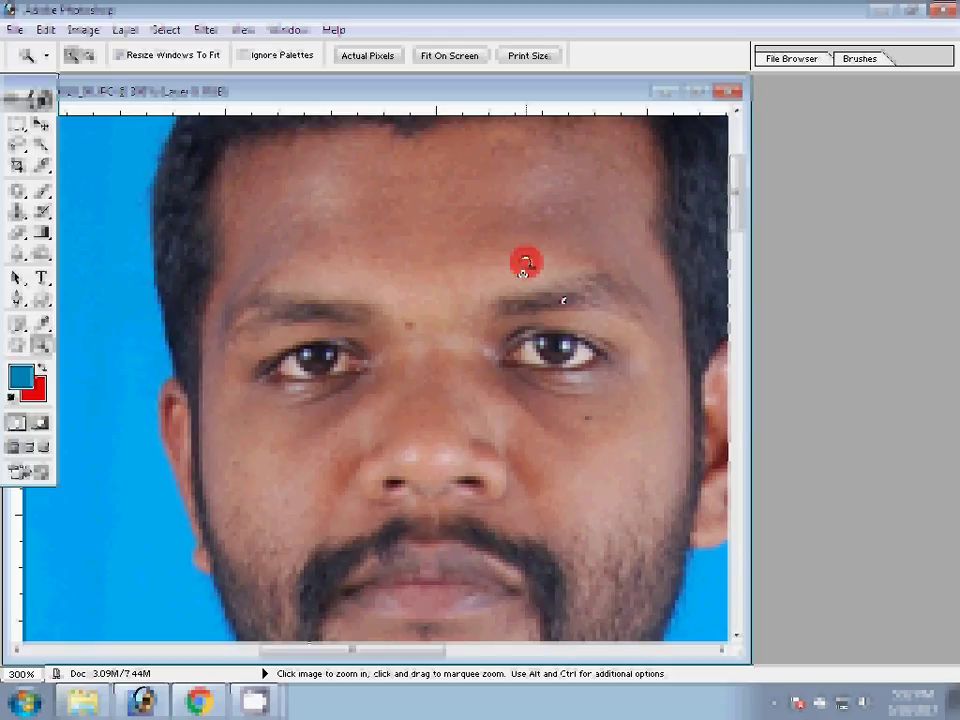
Zoom back out, then enlarge the view of the face for retouching
{"action": "left_click", "coordinate": [524, 265]}
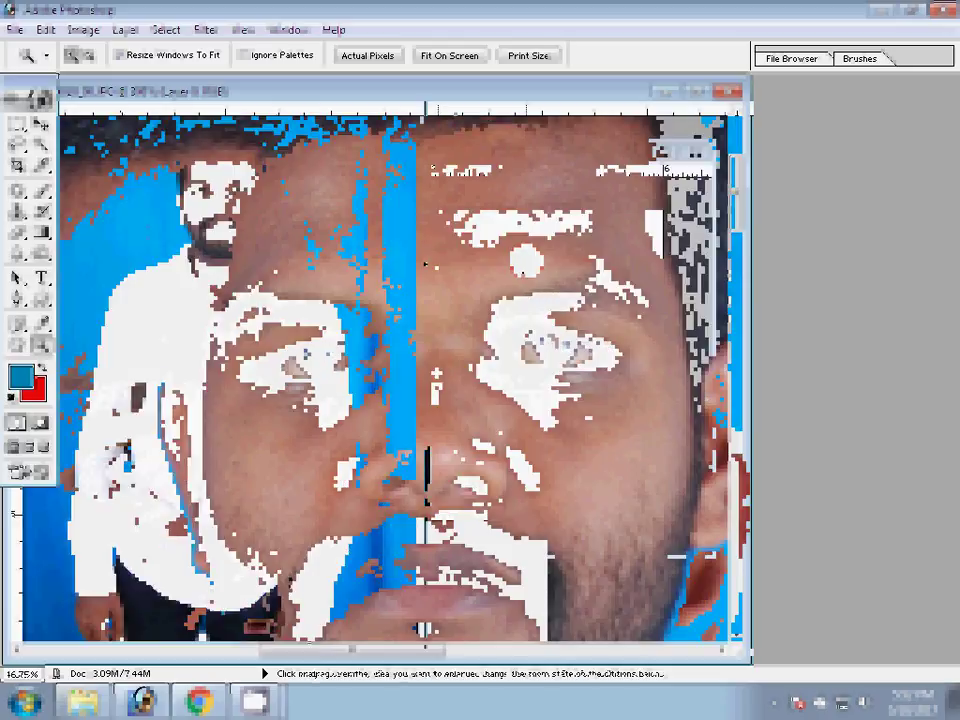
{"action": "key", "text": "m"}
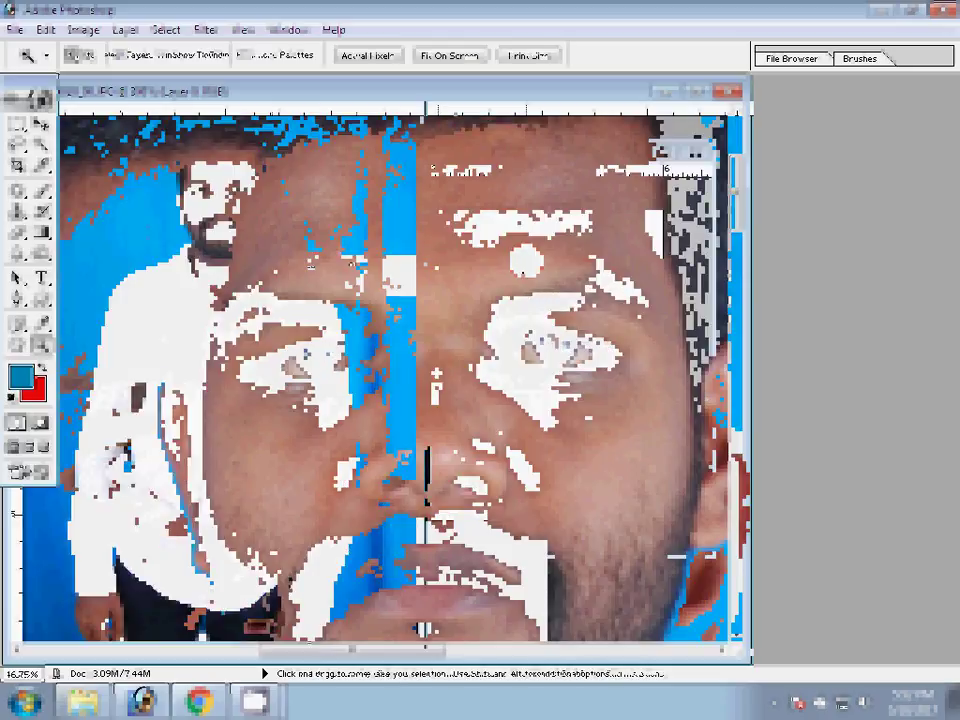
{"action": "key", "text": "z"}
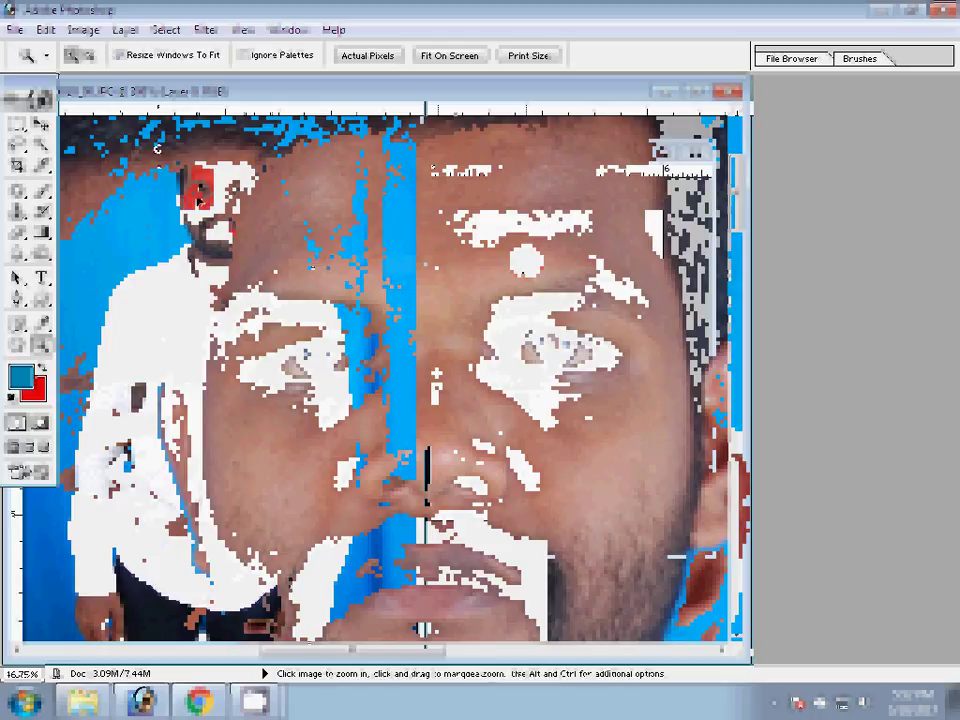
{"action": "left_click", "coordinate": [18, 232]}
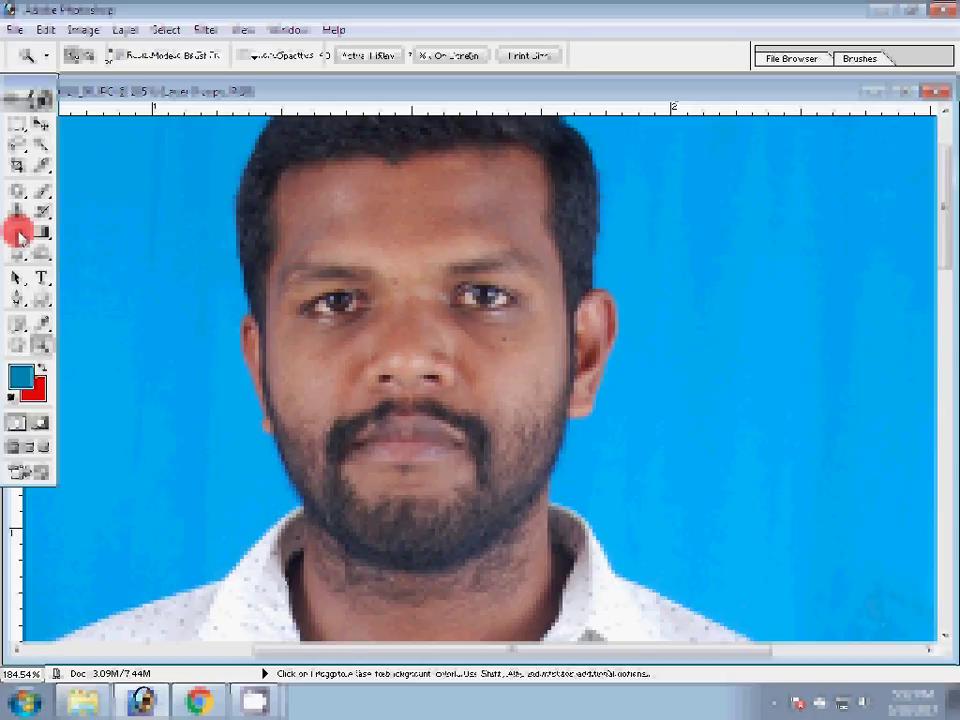
Erase stray background edges around the head, undo two strokes, and zoom the face to 300%
{"action": "left_click", "coordinate": [18, 233]}
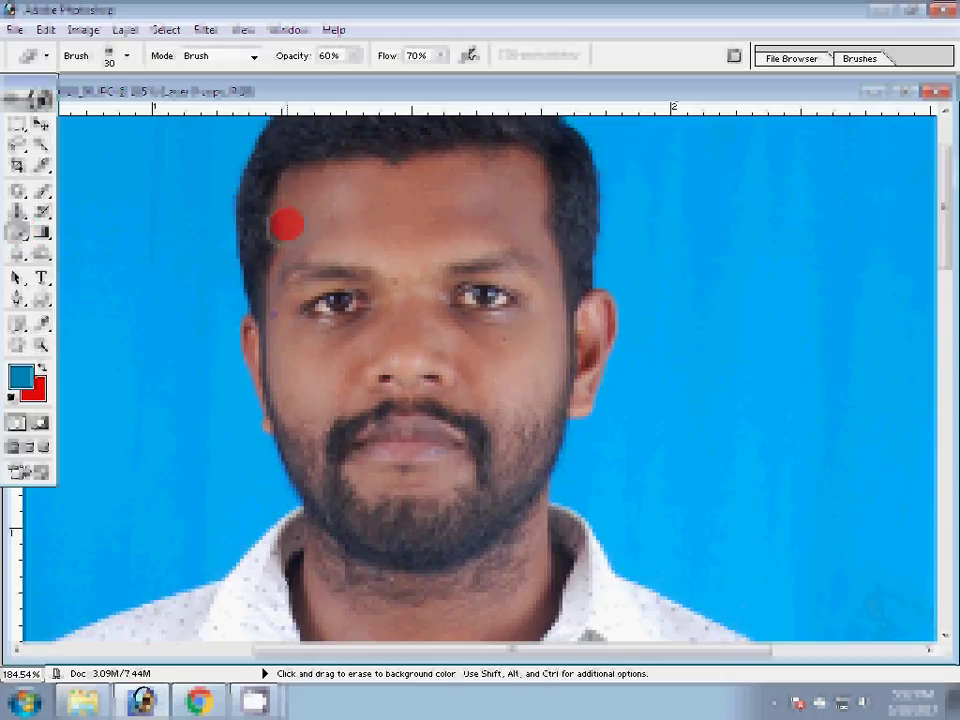
{"action": "key", "text": "ctrl+alt+z"}
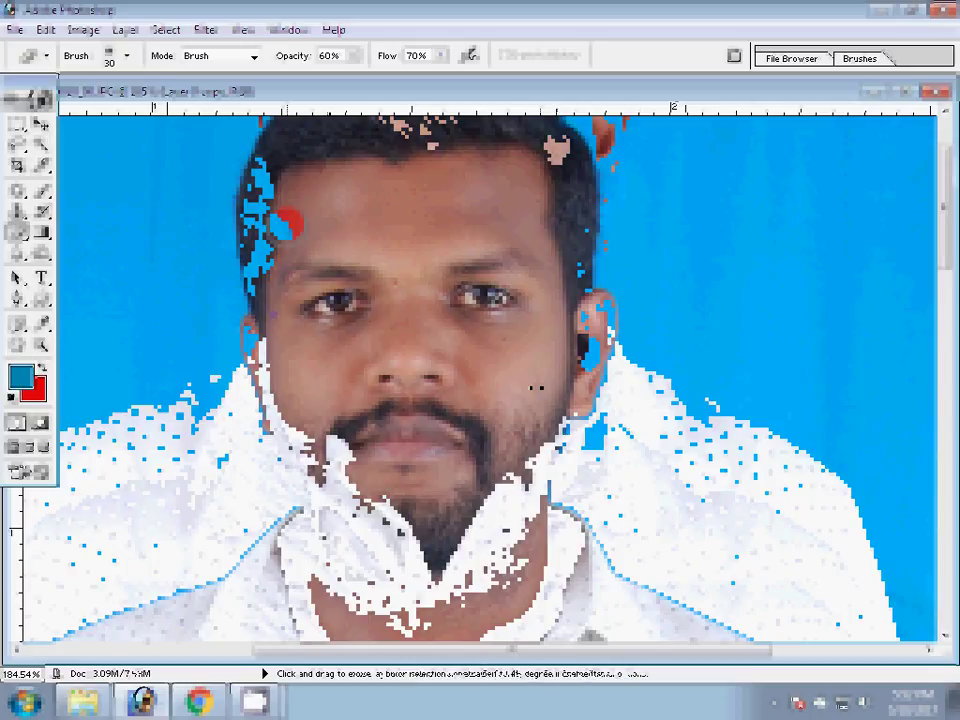
{"action": "key", "text": "ctrl+alt+z"}
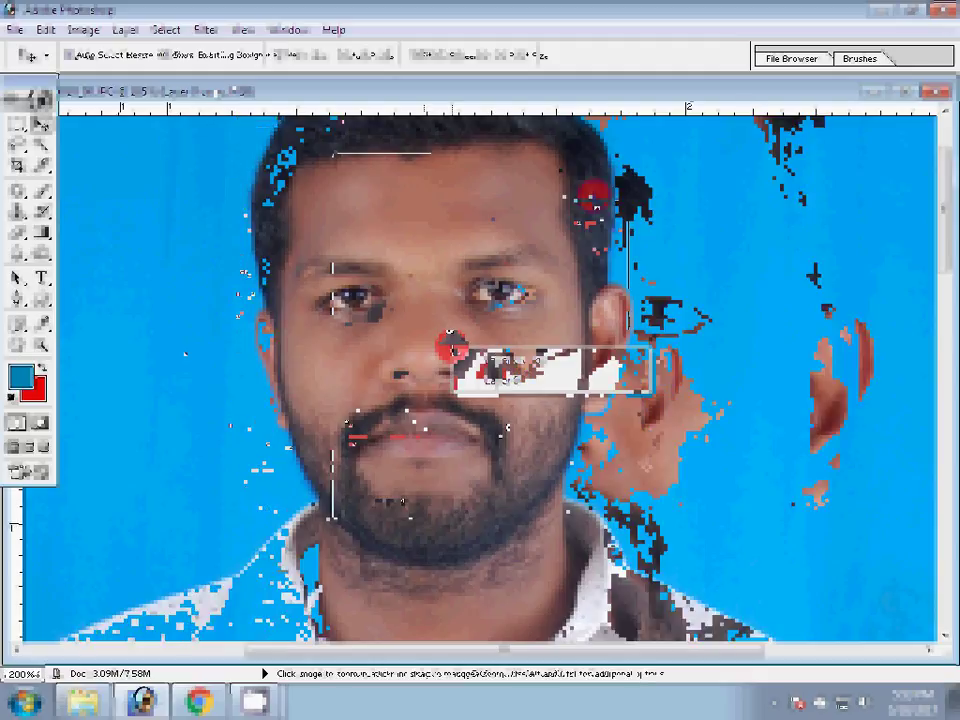
{"action": "key", "text": "z"}
{"action": "left_click", "coordinate": [590, 415]}
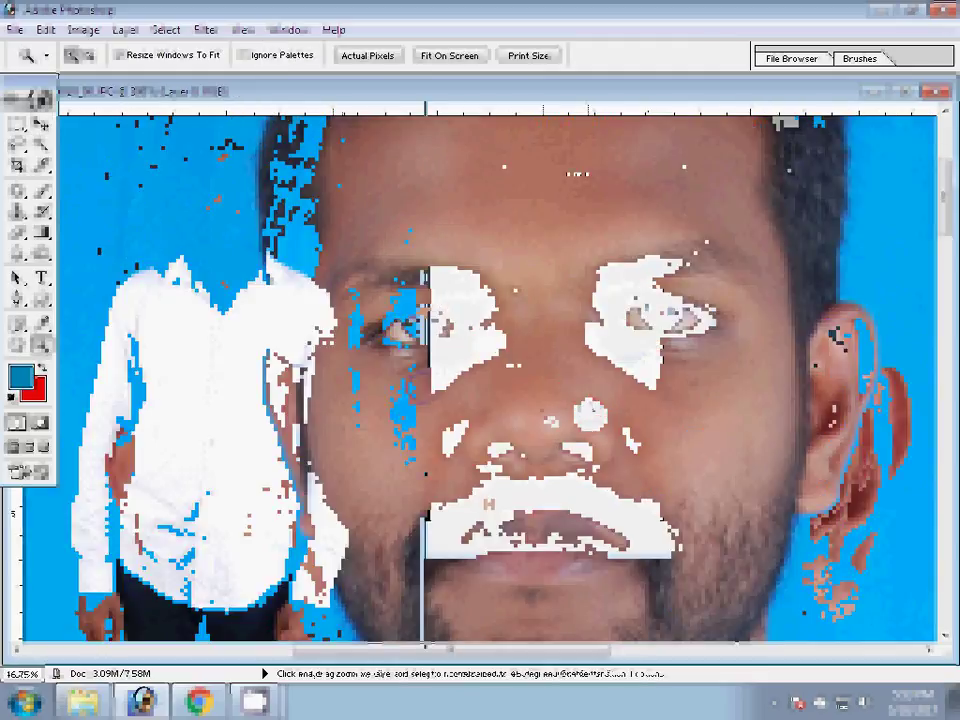
Zoom out on the two-portrait sheet and start saving it under a new name
{"action": "left_click", "coordinate": [253, 222]}
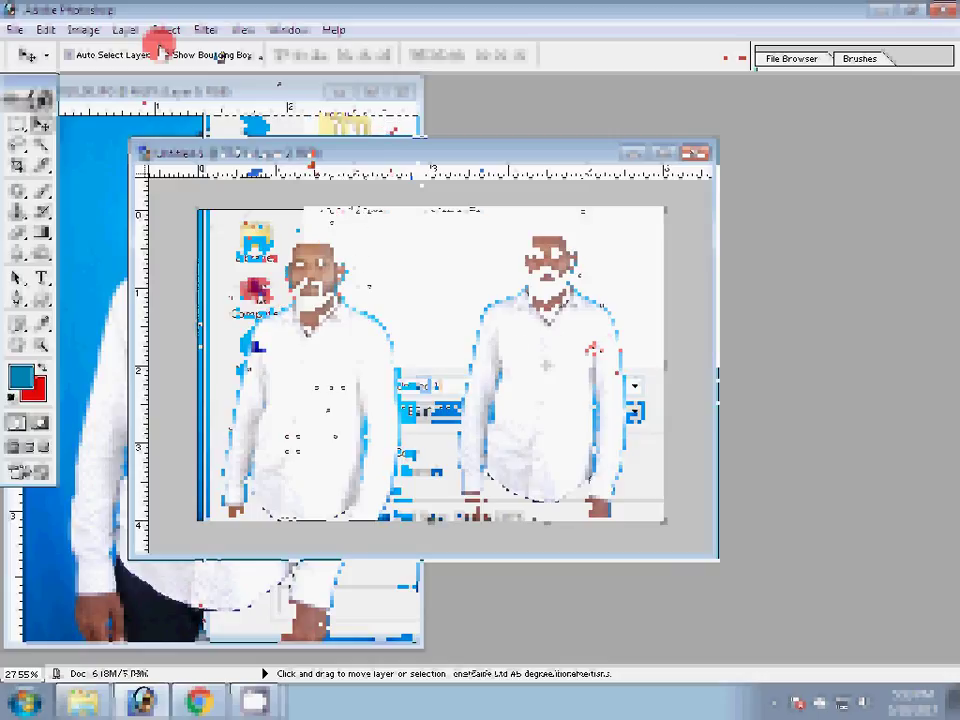
{"action": "key", "text": "ctrl+shift+s"}
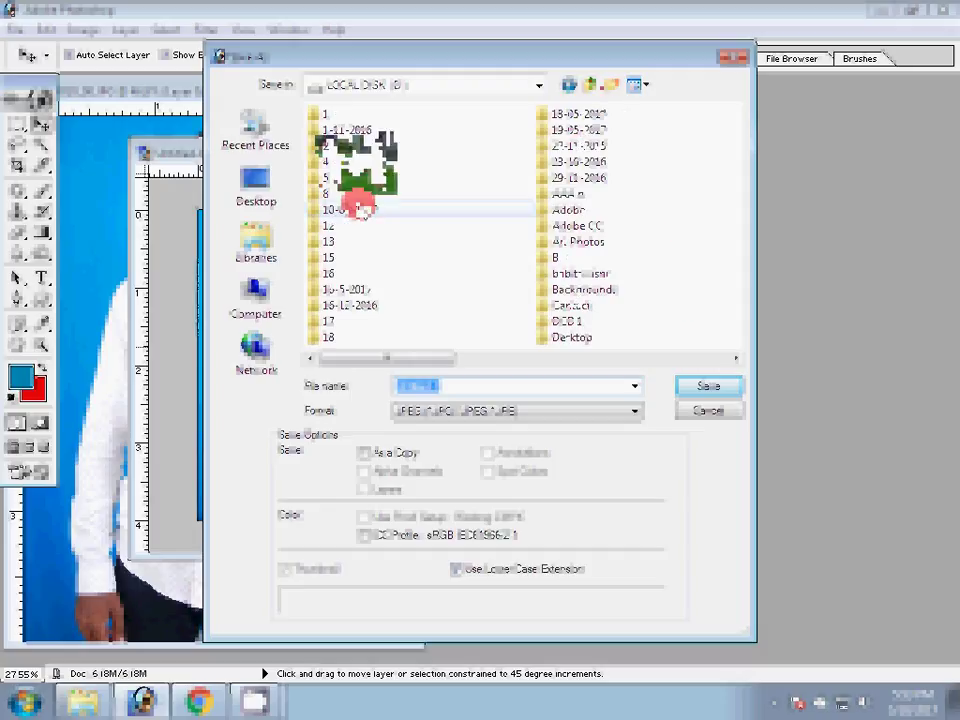
Save the sheet as JPEG in folder 19-06-2017, then start closing DSC_0010_00.JPG
{"action": "double_click", "coordinate": [360, 210]}
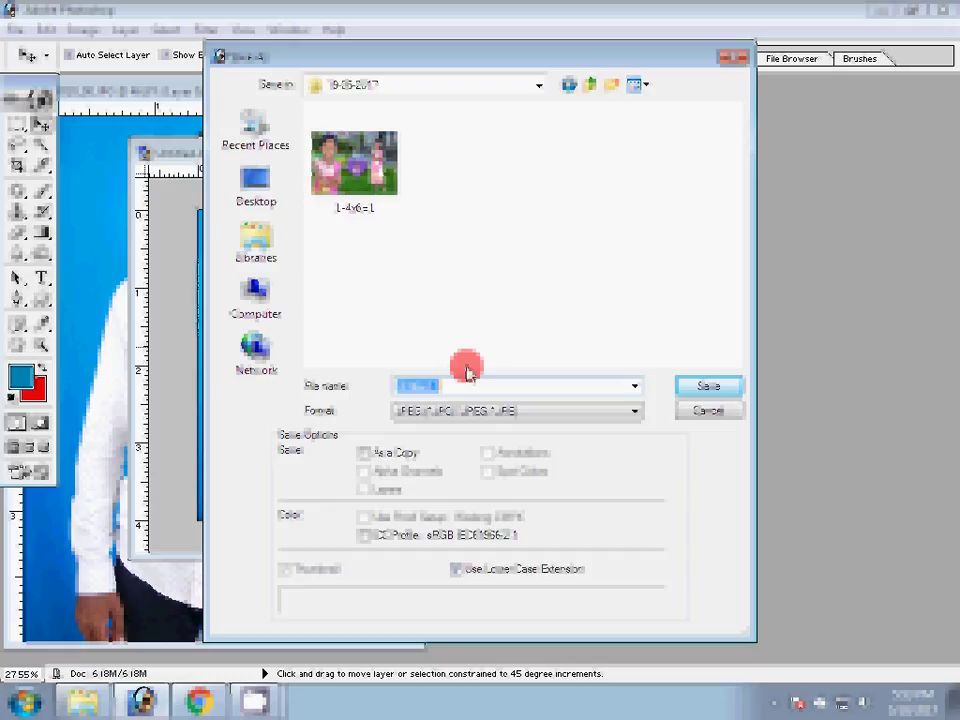
{"action": "key", "text": "Return"}
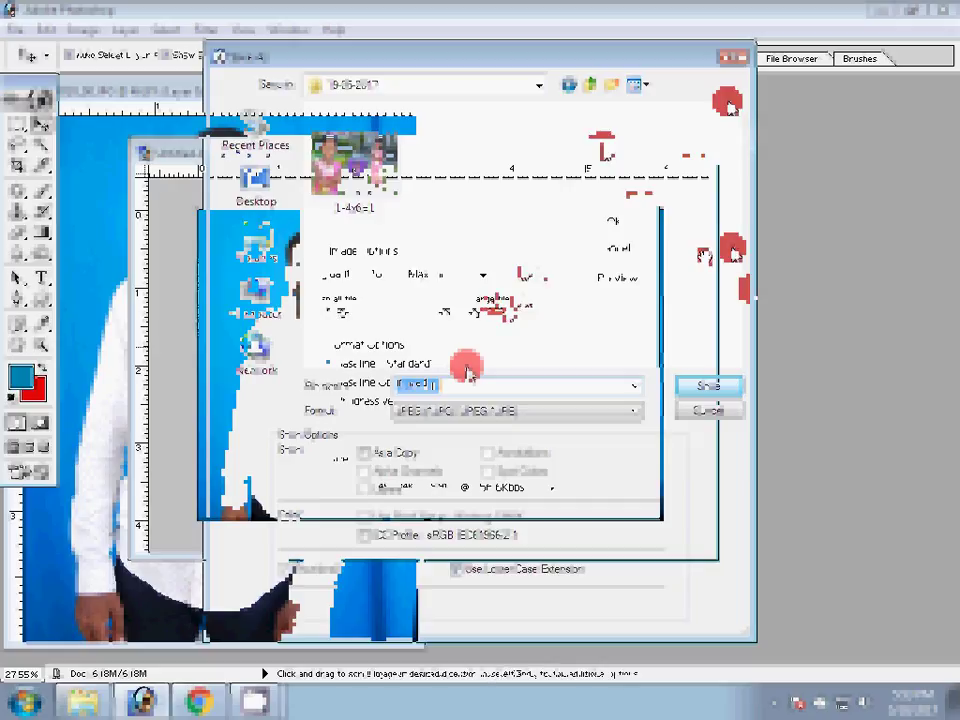
{"action": "left_click", "coordinate": [613, 221]}
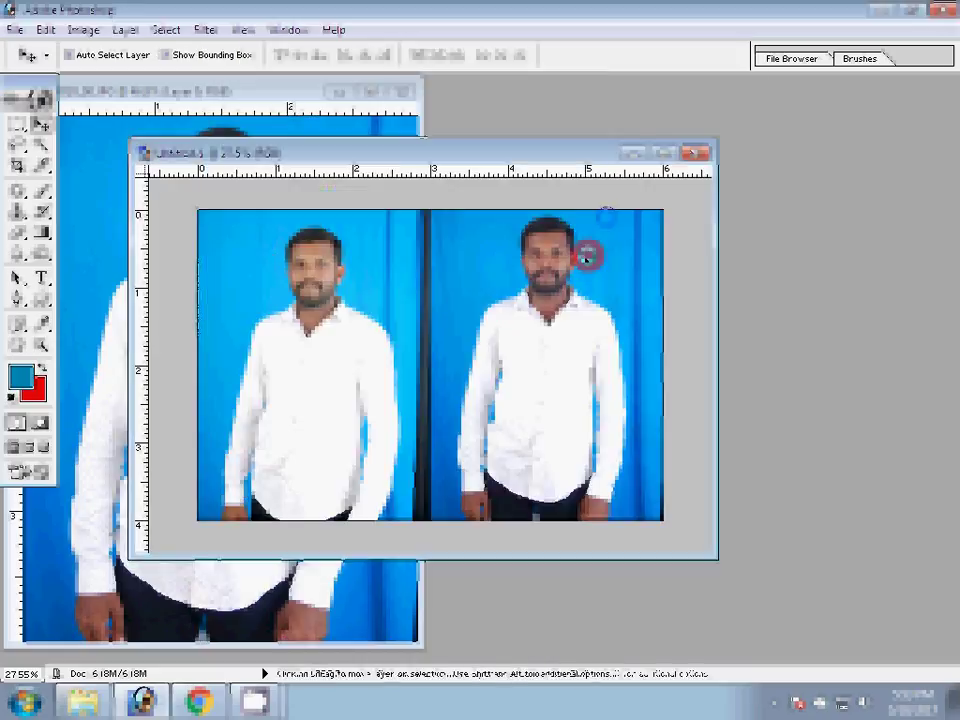
{"action": "key", "text": "ctrl+w"}
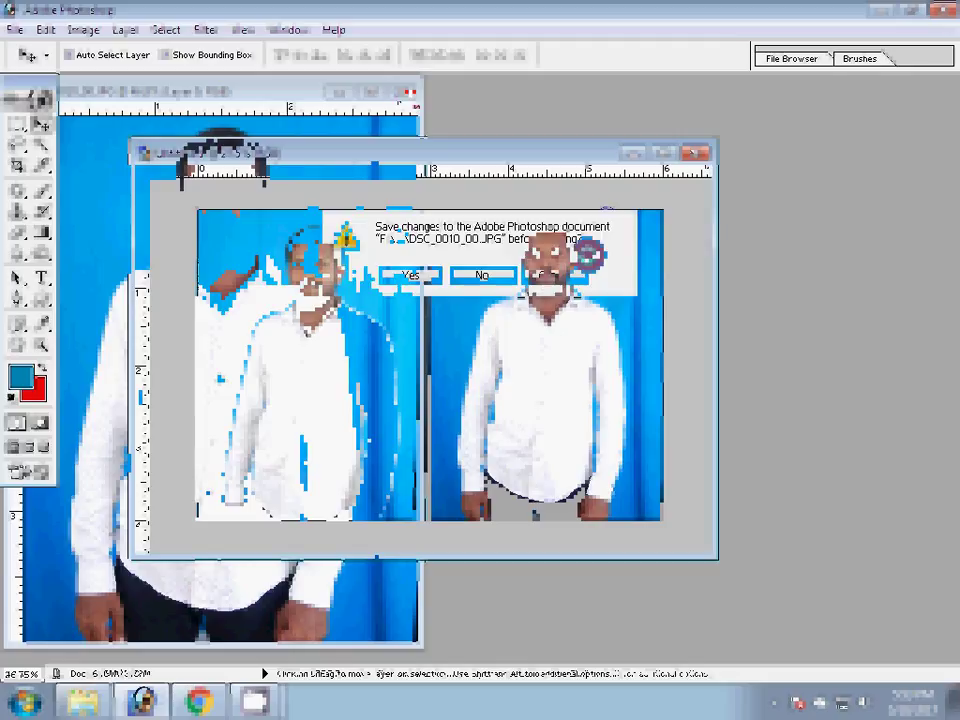